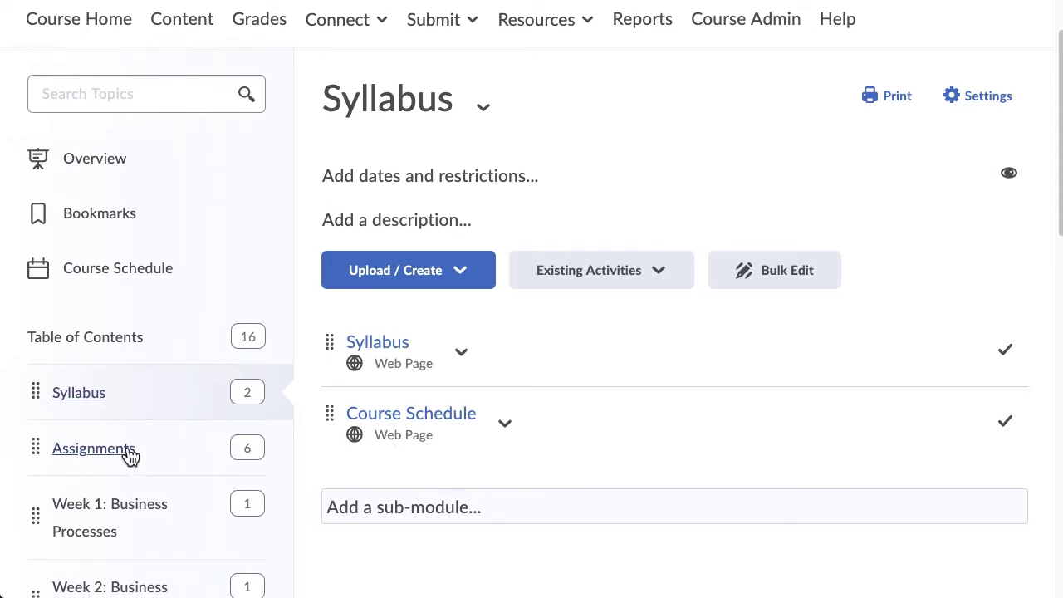
Step: Browse the Content modules, past Syllabus and Assignments, to reach the empty Week 1 module
scroll(99, 446, down, 1)
click(102, 416)
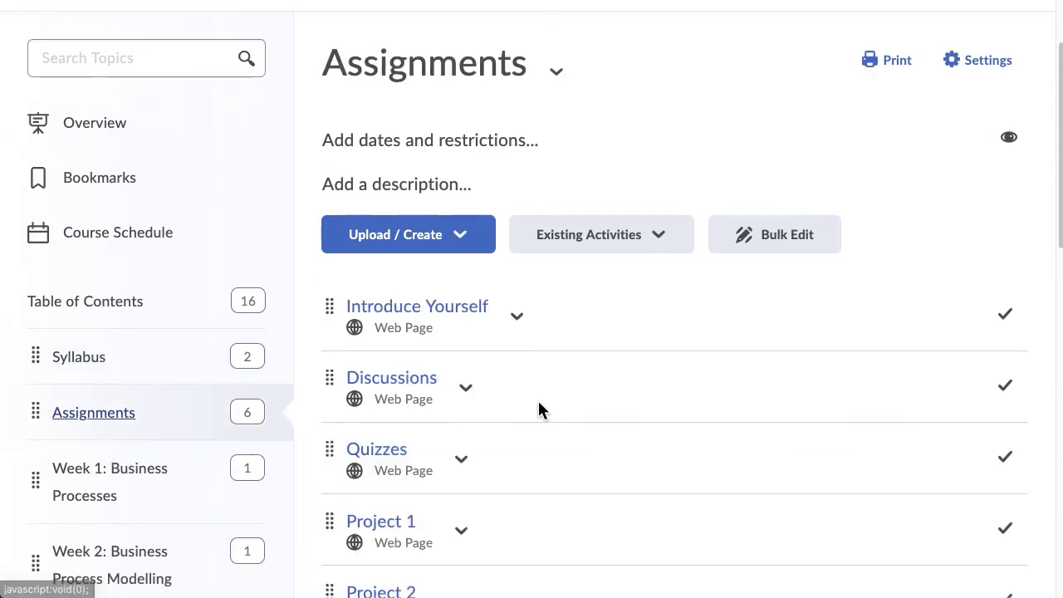
scroll(560, 407, down, 2)
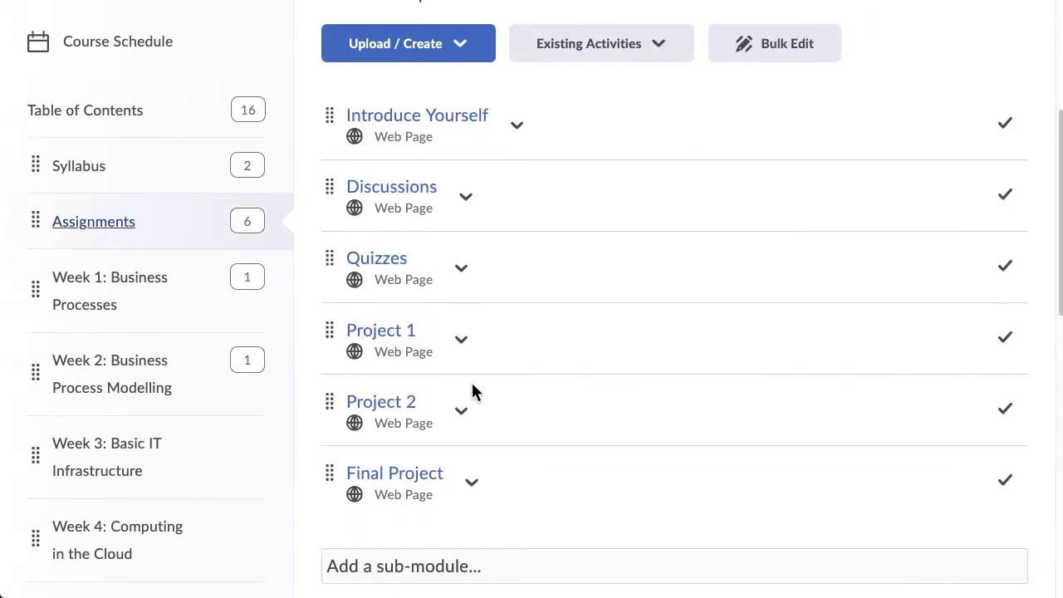
scroll(197, 308, down, 1)
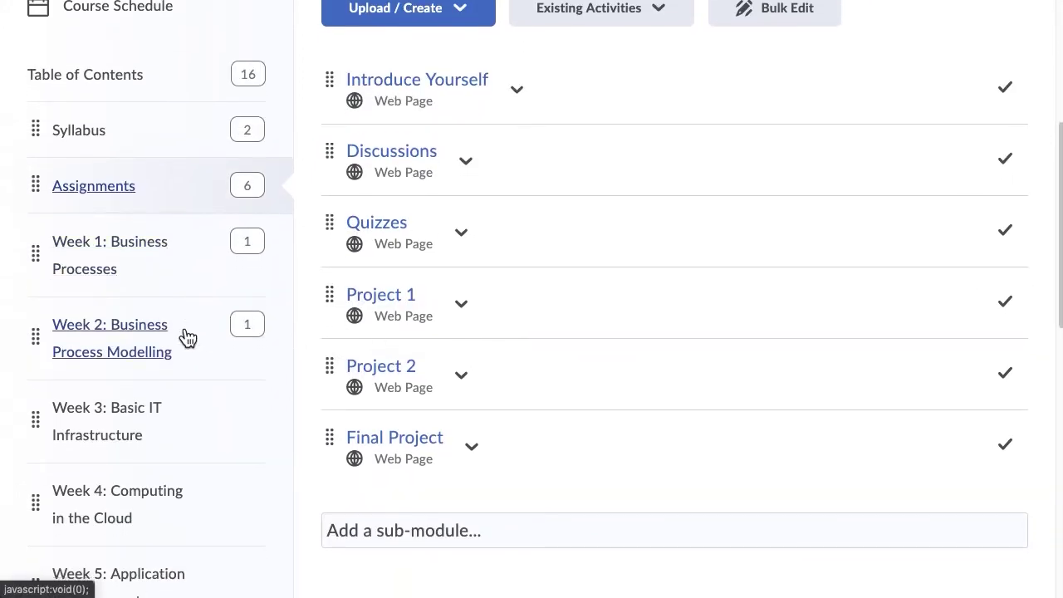
scroll(187, 338, down, 2)
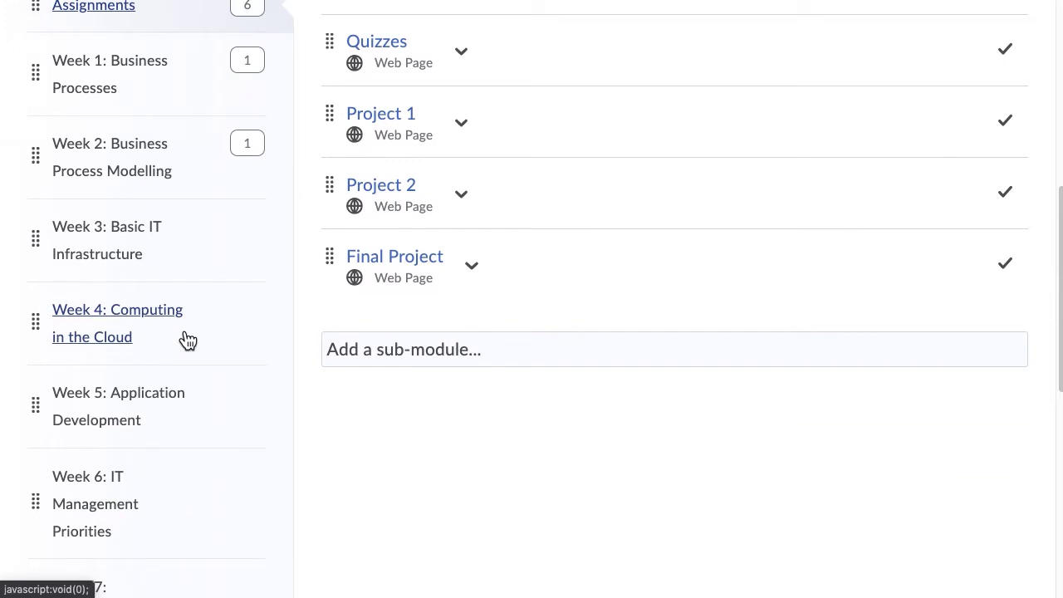
scroll(188, 339, down, 2)
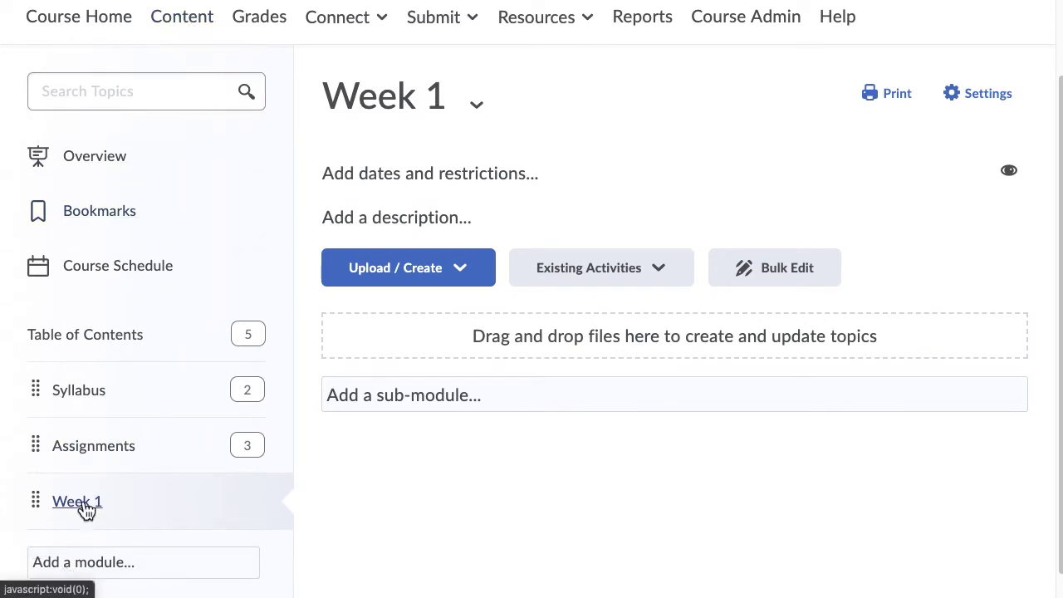
Step: Create a new file in Week 1 and bring up its document template list
click(406, 283)
click(409, 422)
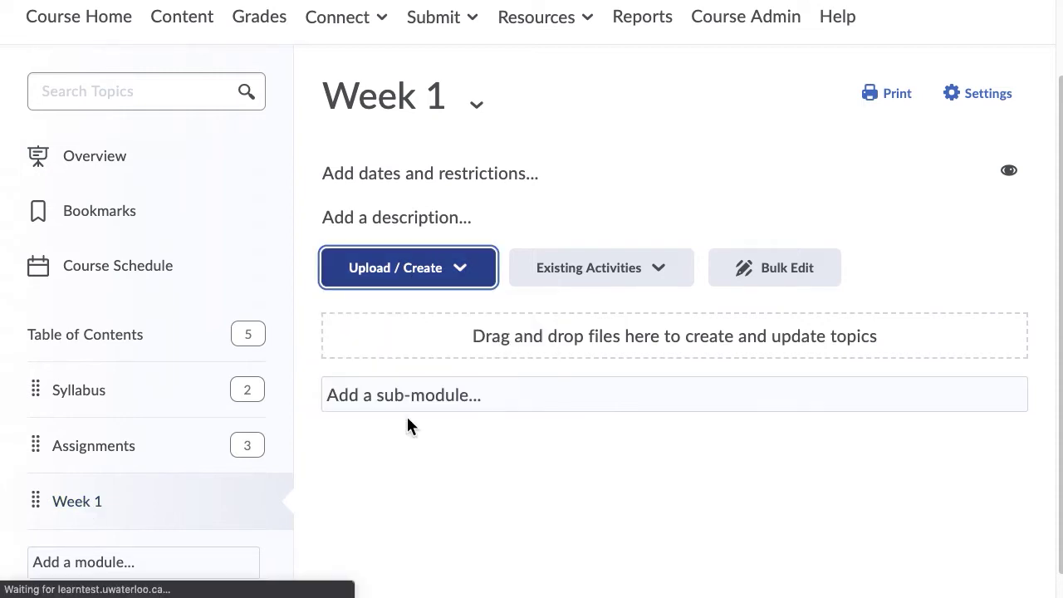
scroll(460, 315, down, 1)
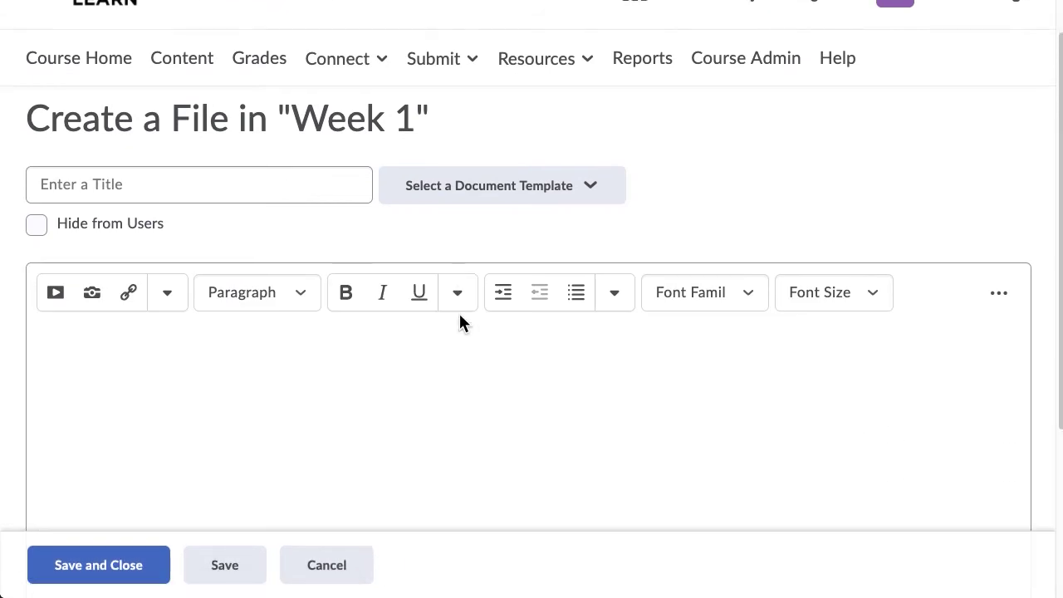
click(498, 181)
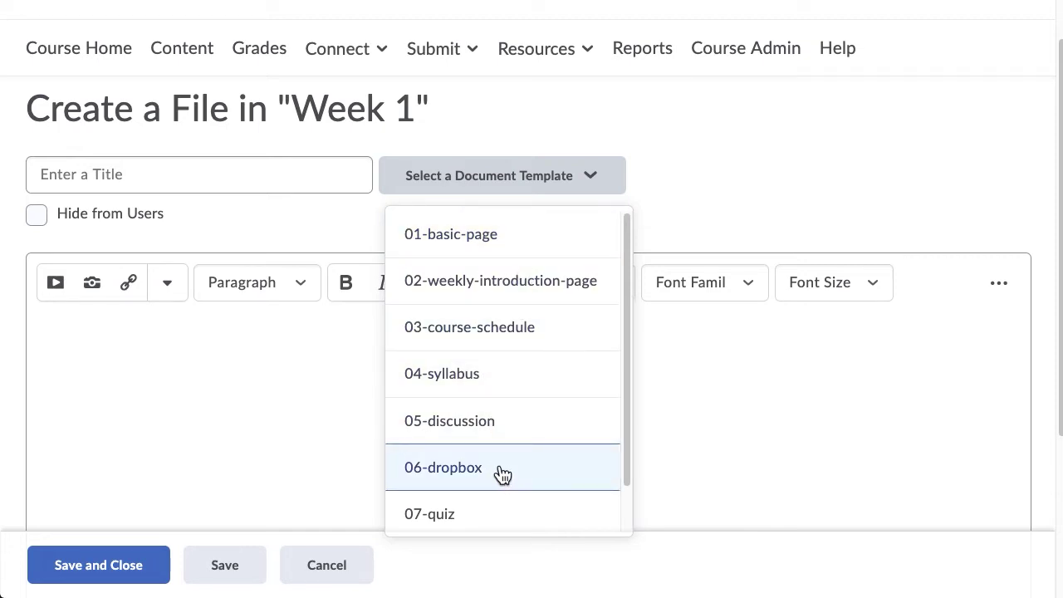
Step: Apply the 02-weekly-introduction-page template and title the page 'Week 1 Introduction: Business Processes'
click(501, 282)
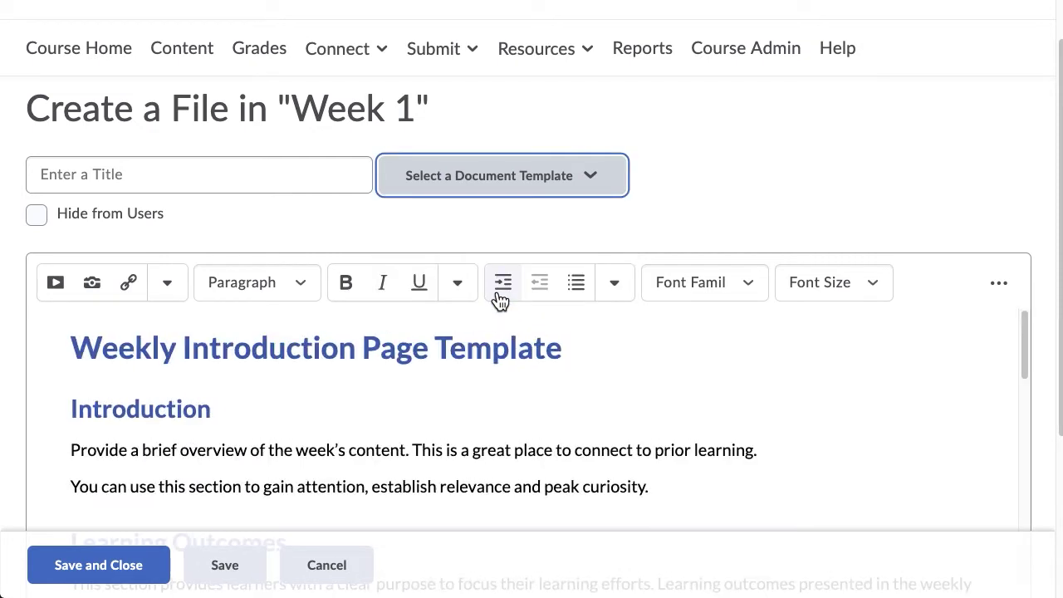
click(125, 188)
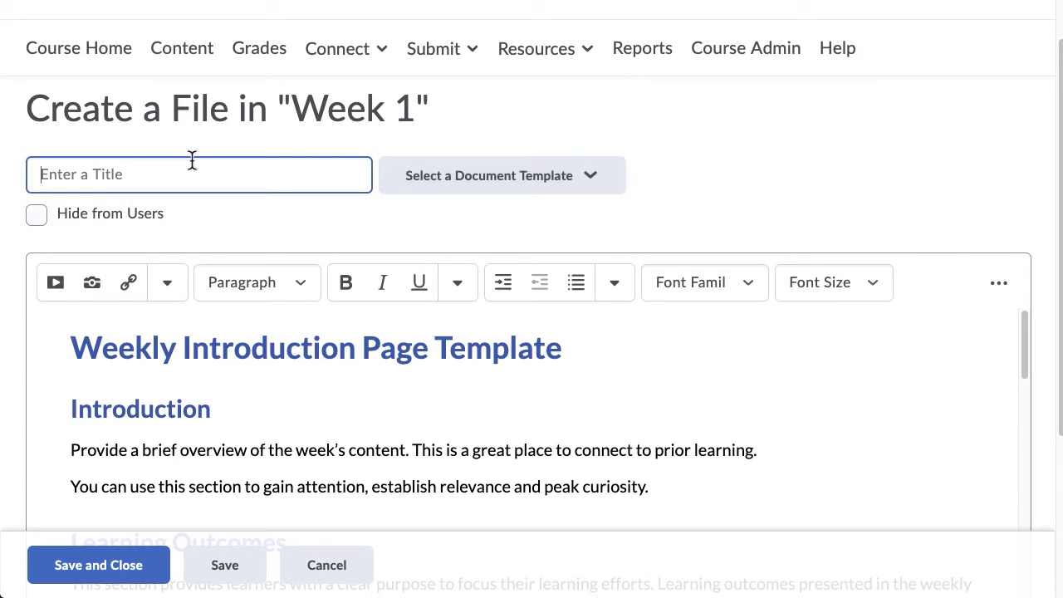
text(Week 1 Introduction: Business Processes)
Step: Delete the placeholder Introduction text and paste the introduction paragraph copied from Word
scroll(778, 238, down, 3)
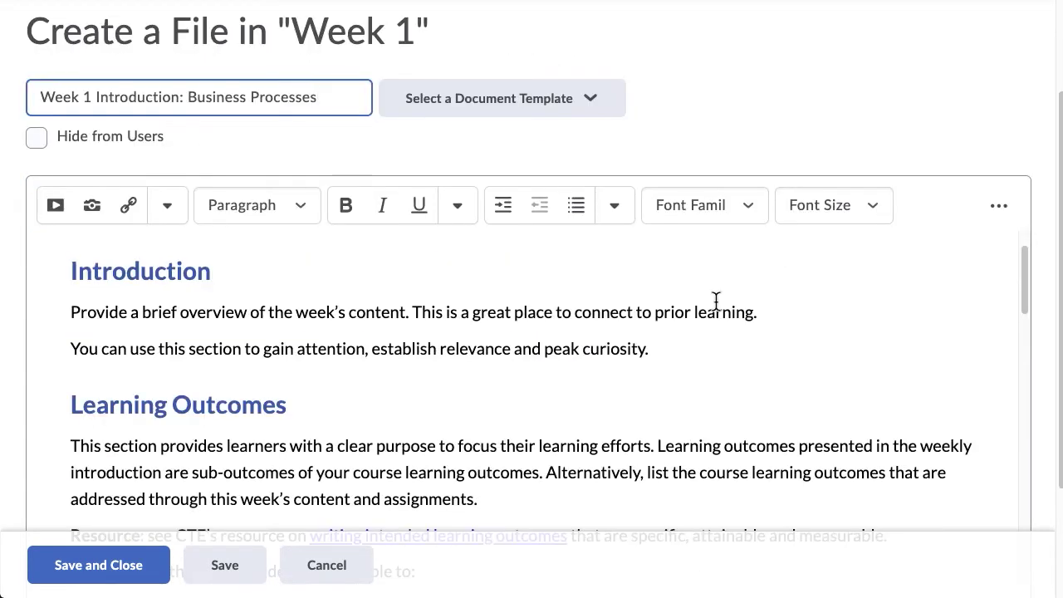
drag(711, 344, 412, 312)
drag(300, 309, 60, 309)
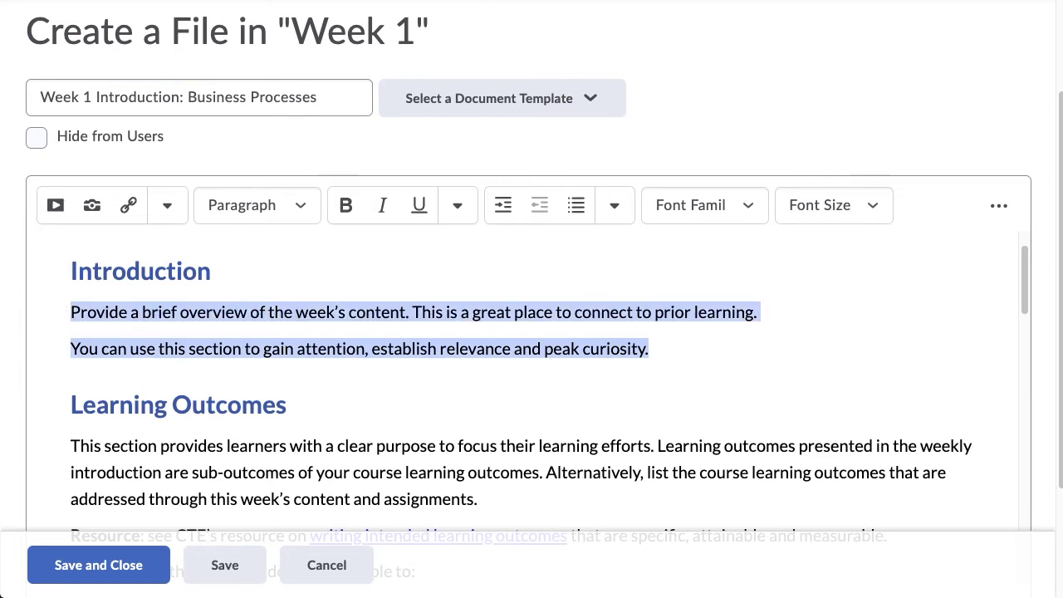
key(BackSpace)
key(super+Tab)
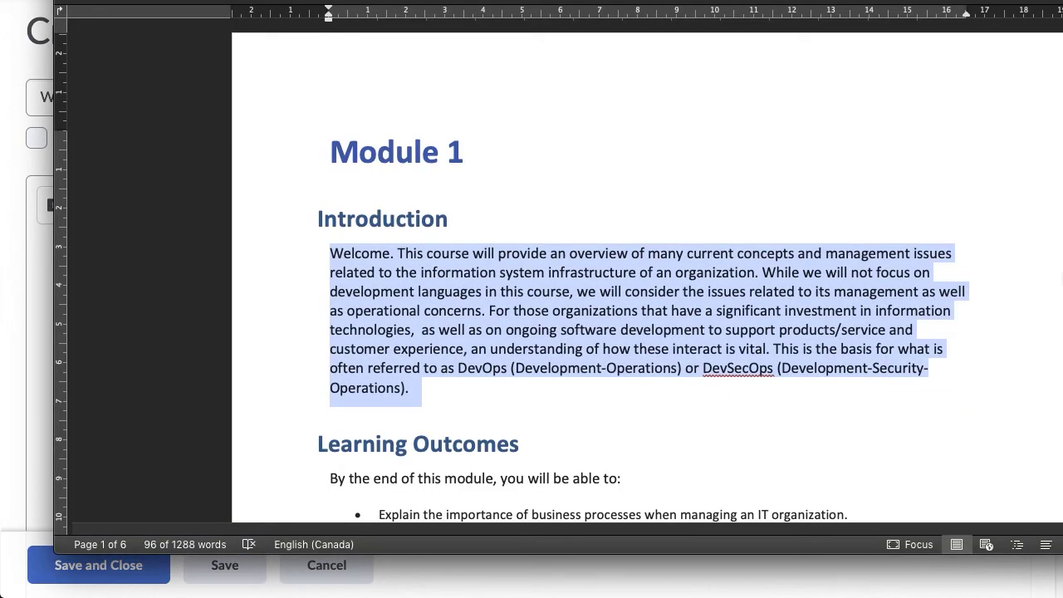
click(50, 325)
key(ctrl+v)
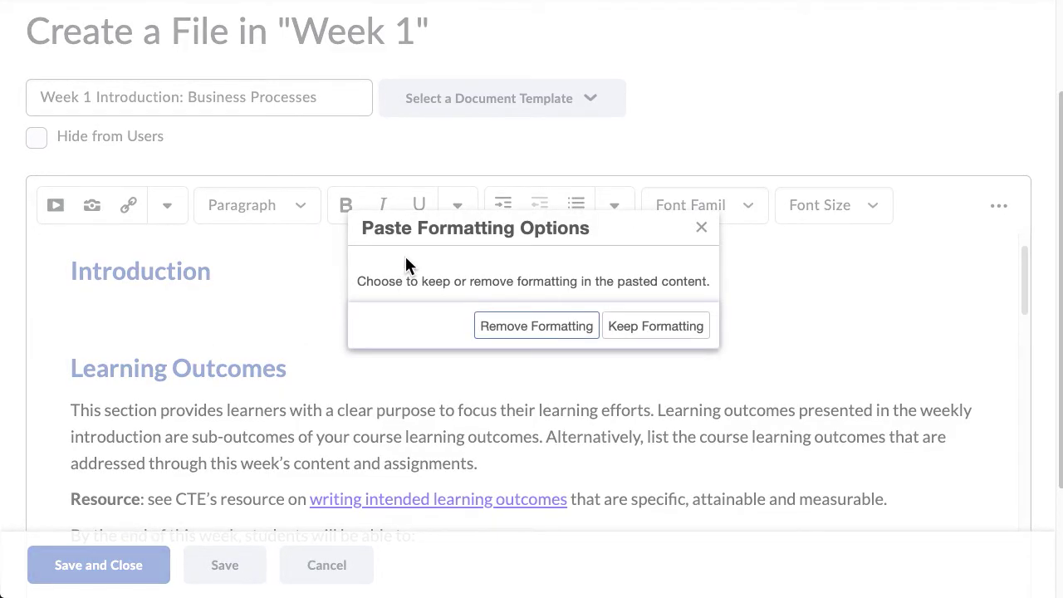
Step: Keep the pasted welcome paragraph as plain text with Remove Formatting
click(536, 328)
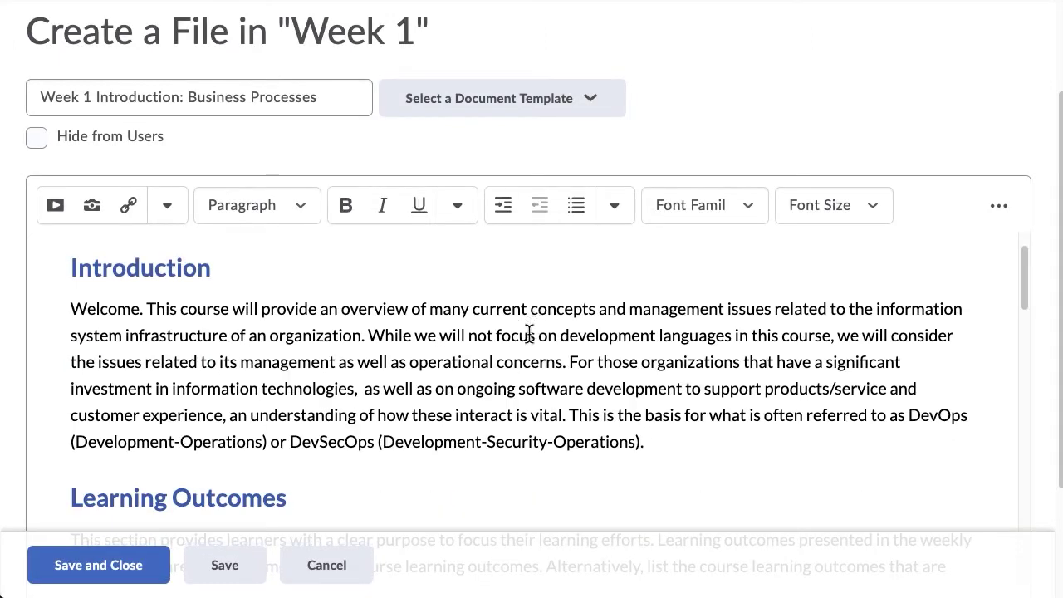
scroll(527, 337, down, 3)
Step: Delete the Key Terms heading and its paragraph
scroll(523, 350, down, 1)
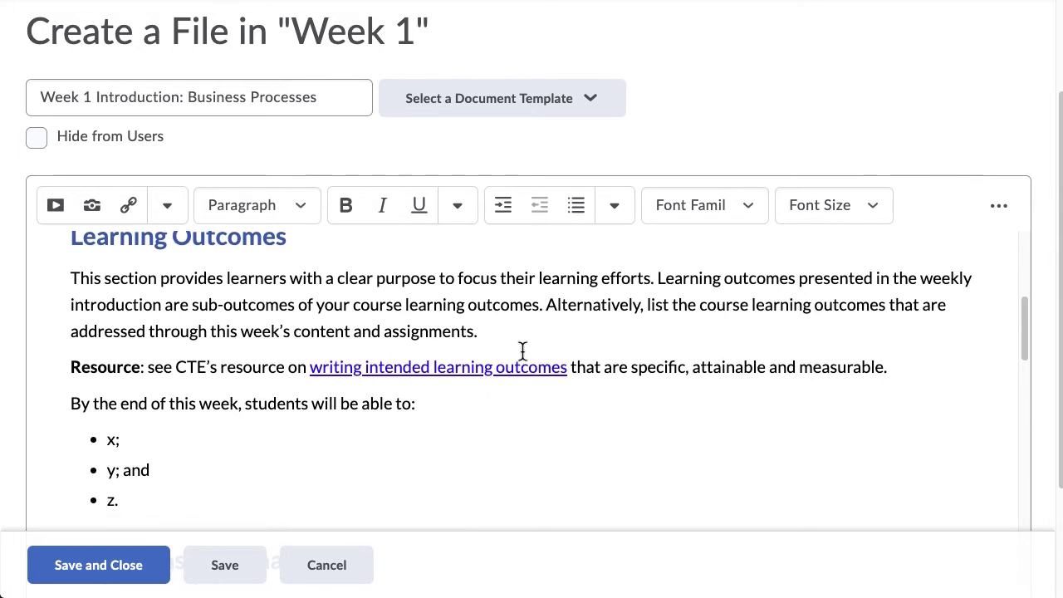
scroll(522, 349, down, 3)
scroll(522, 350, down, 1)
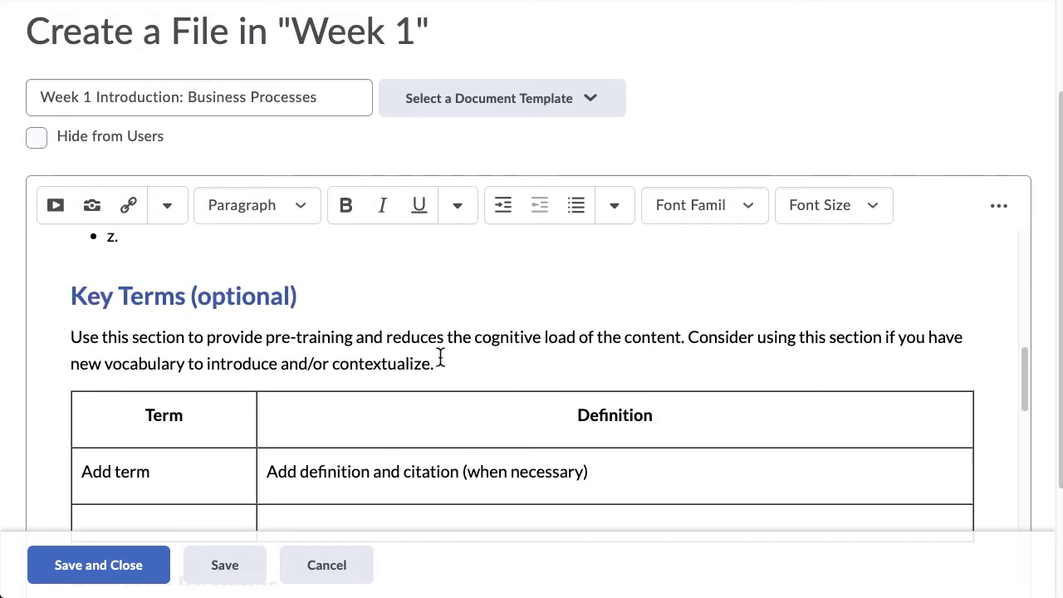
drag(455, 363, 70, 295)
key(Delete)
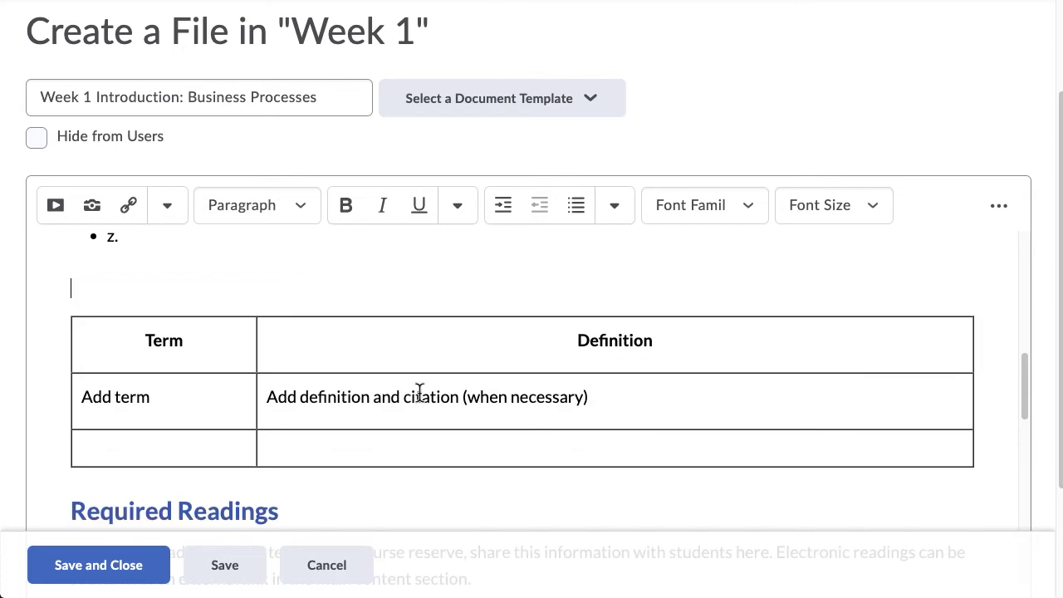
click(434, 434)
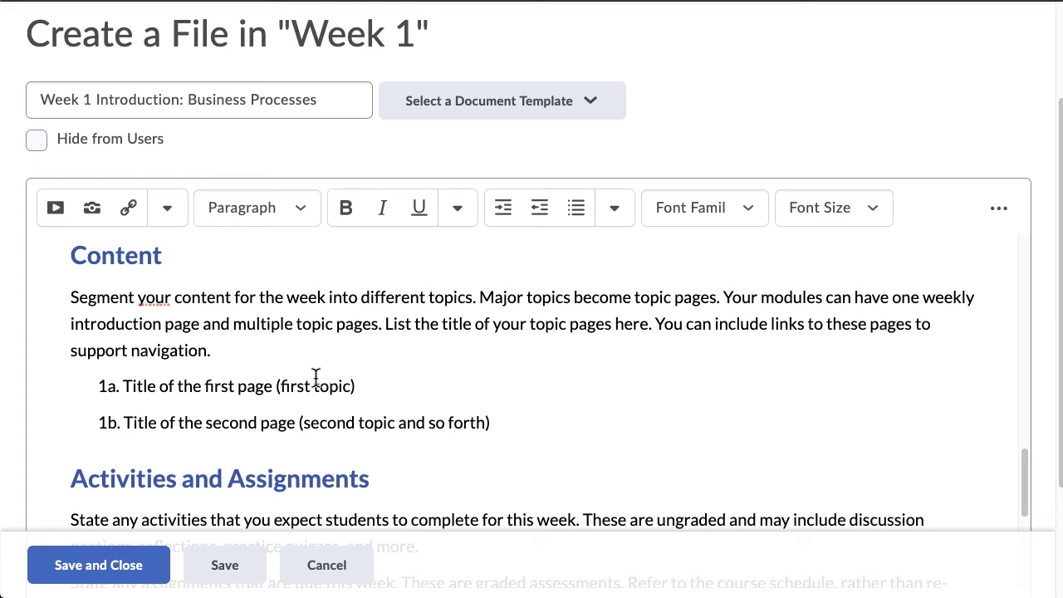
Step: Paste The Phoenix Project, Business Processes, Business and IT Infrastructure under Content; clear Activities placeholder
drag(536, 421, 62, 300)
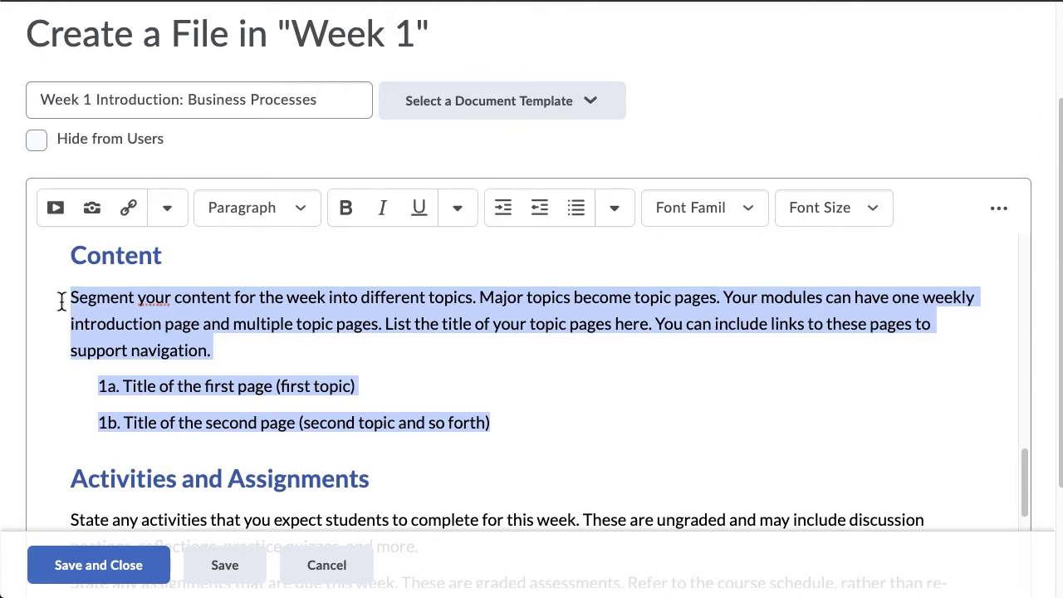
text(1a. The Phoenix Project 1b. Business Processes 1c. Business and IT Infrastructure)
click(495, 327)
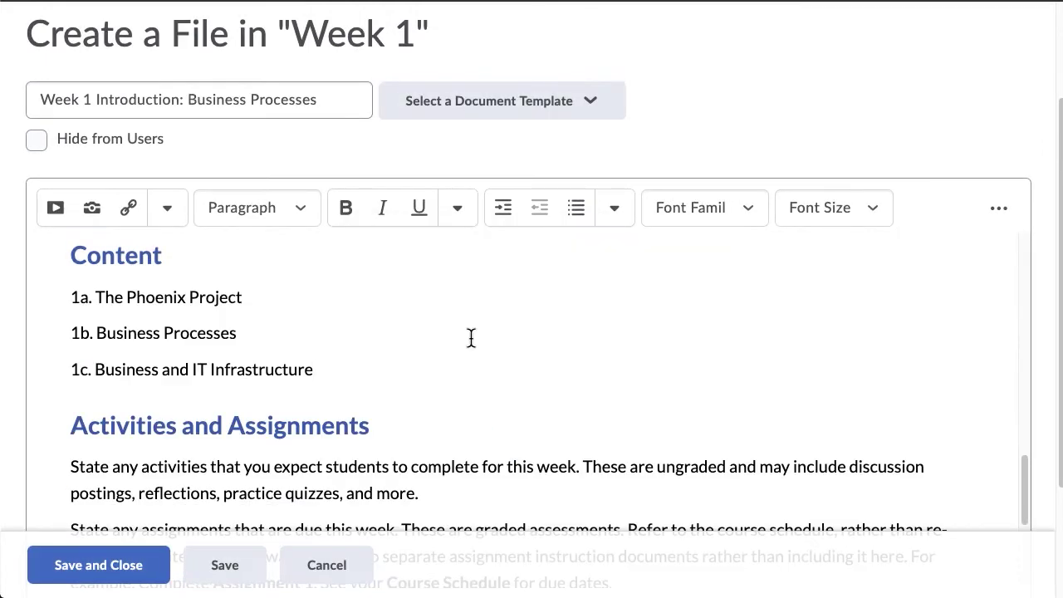
scroll(471, 337, down, 2)
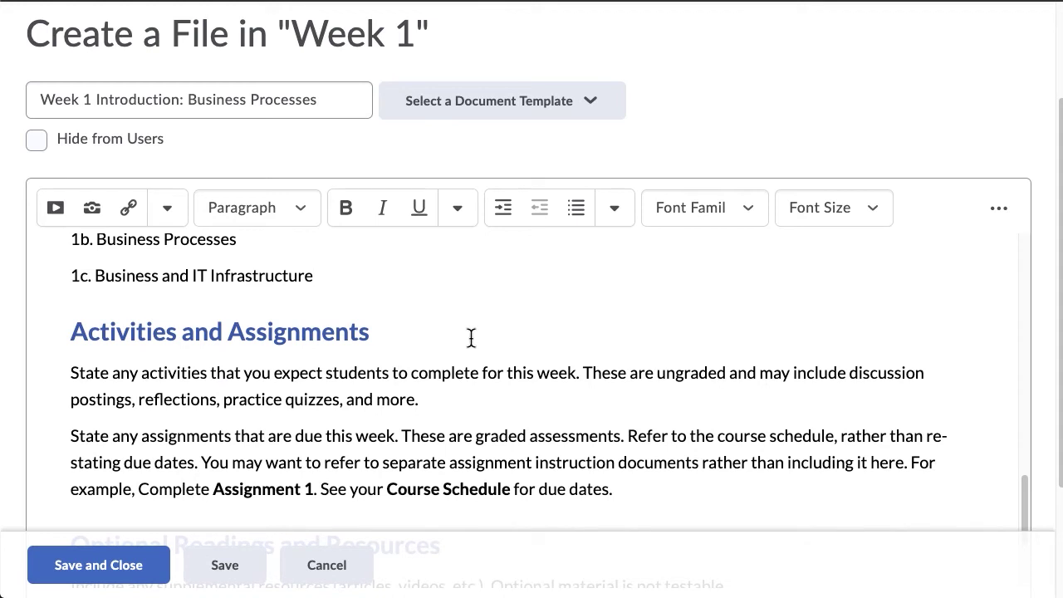
scroll(471, 337, down, 1)
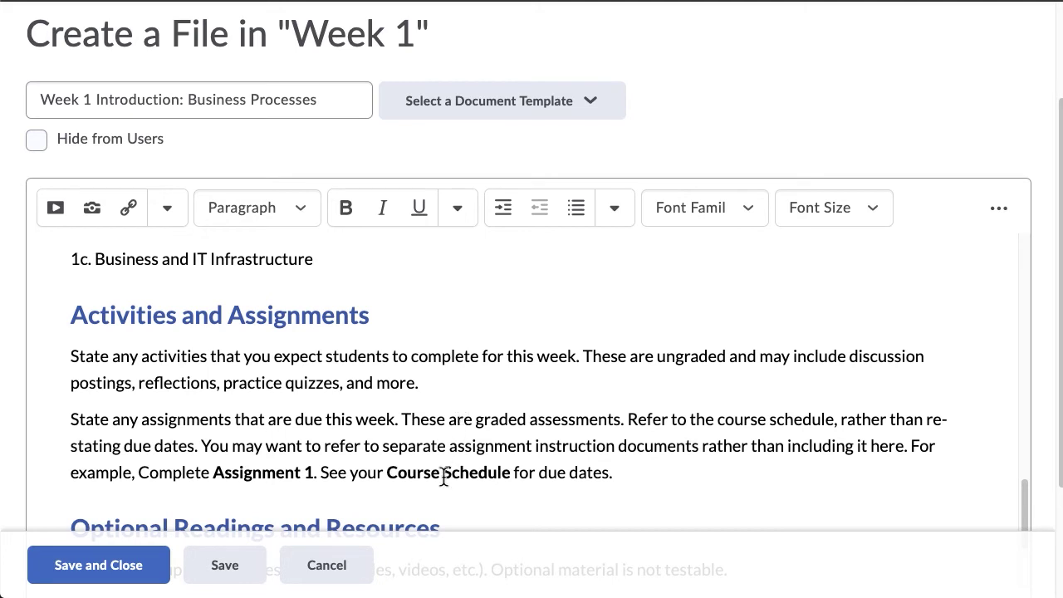
drag(614, 478, 71, 353)
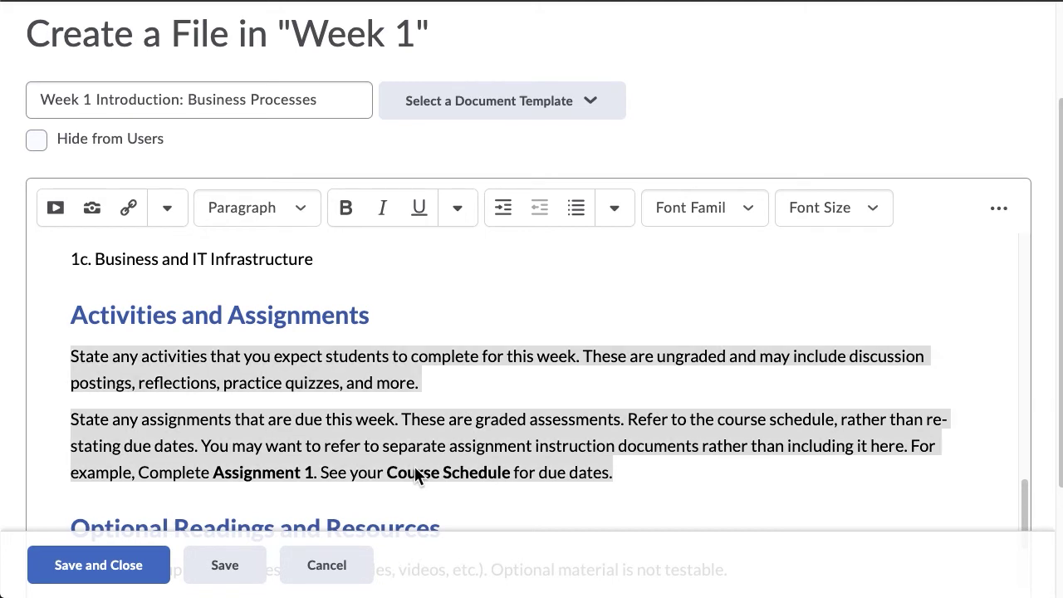
key(BackSpace)
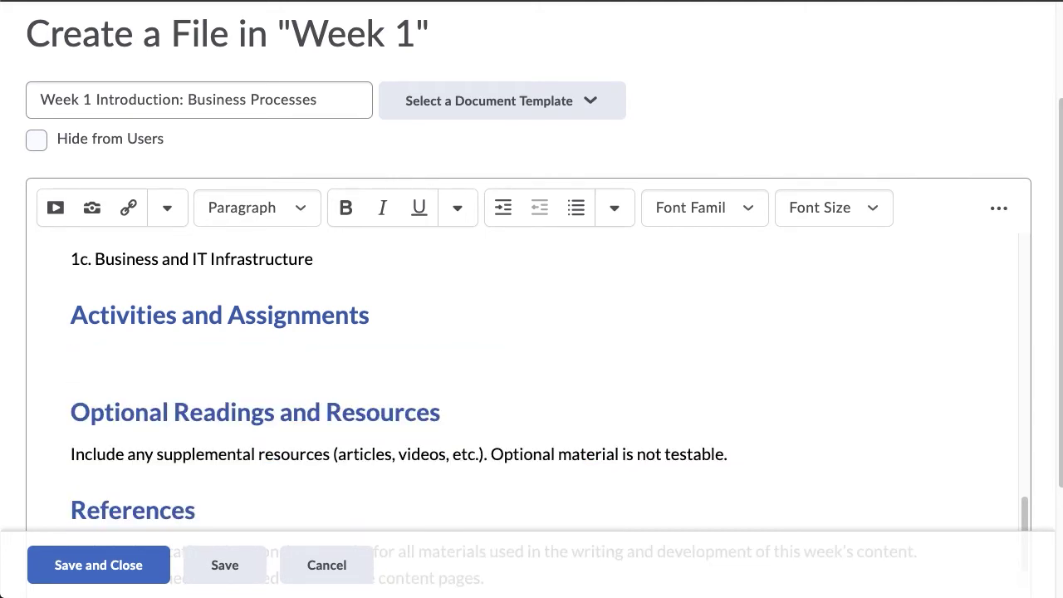
Step: Paste the no-assignments sentence unformatted and link 'Course Schedule' to Syllabus > Course Schedule
key(ctrl+v)
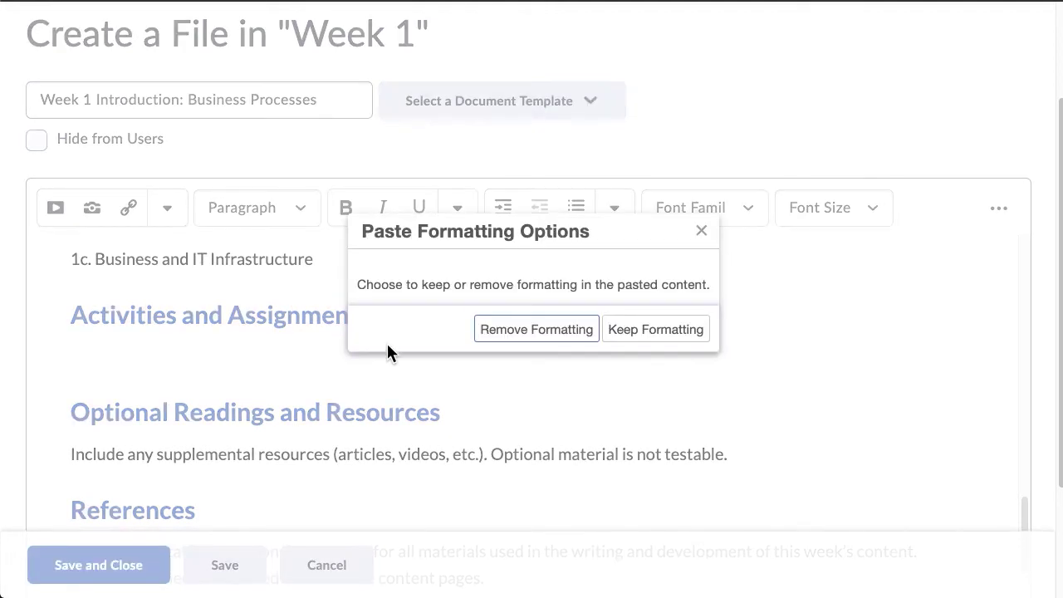
click(565, 327)
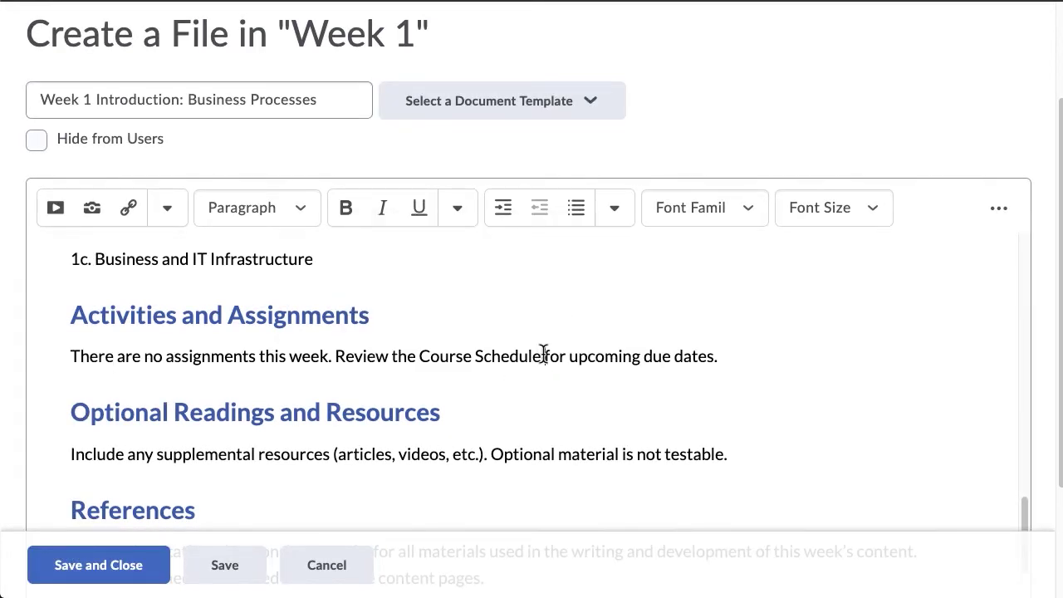
drag(543, 356, 422, 352)
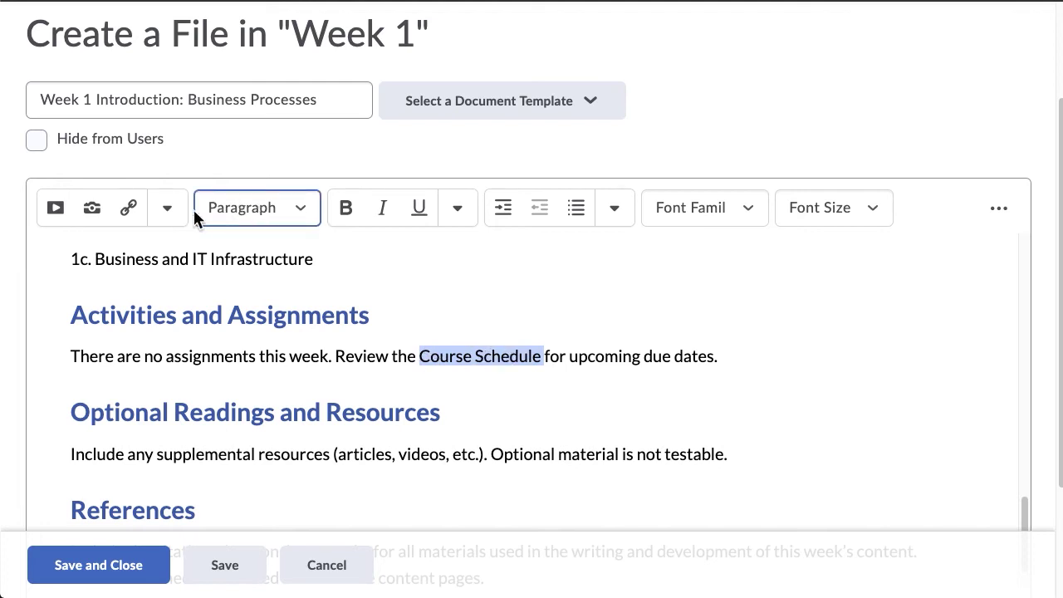
click(128, 209)
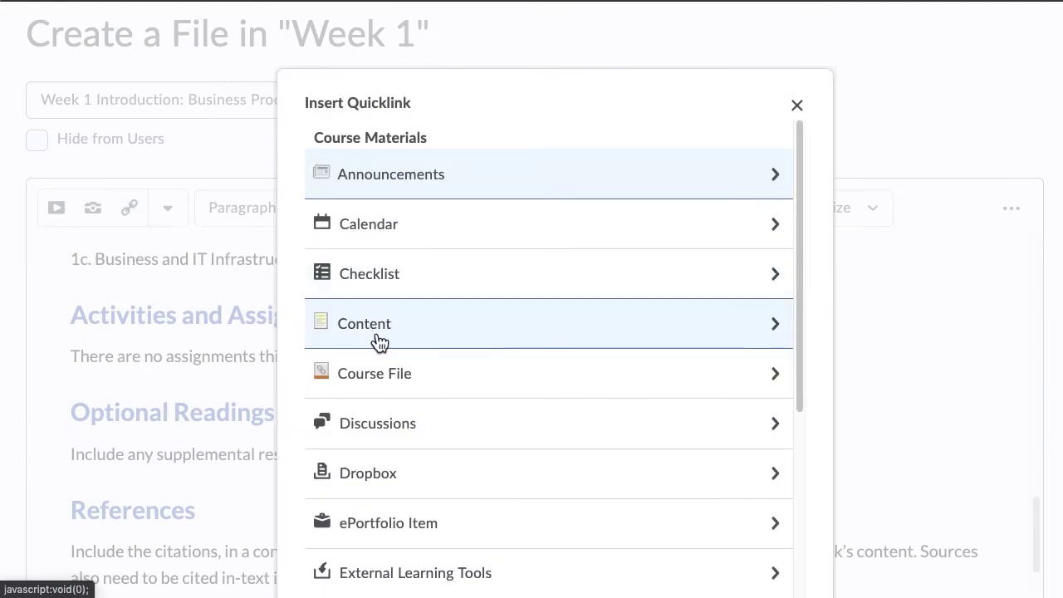
click(375, 343)
click(363, 235)
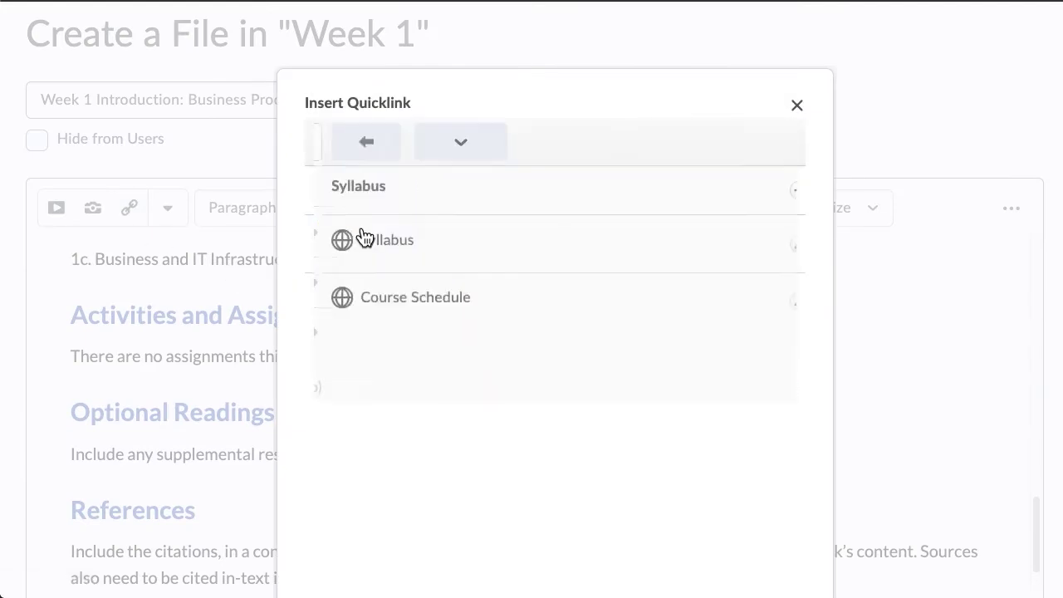
click(405, 297)
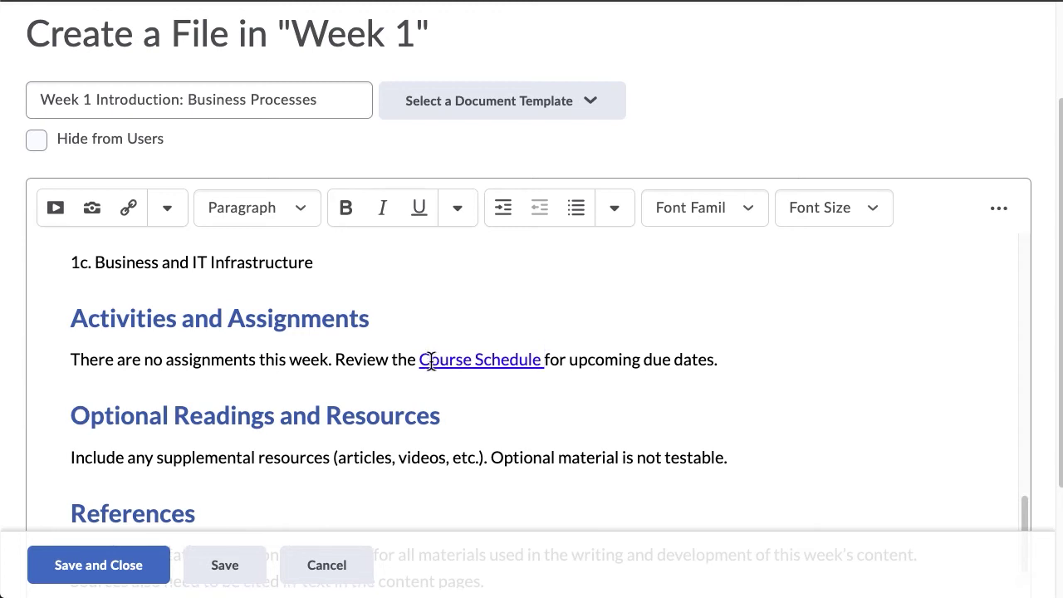
Step: Reopen the Quicklink list and close it without inserting anything
scroll(430, 362, up, 2)
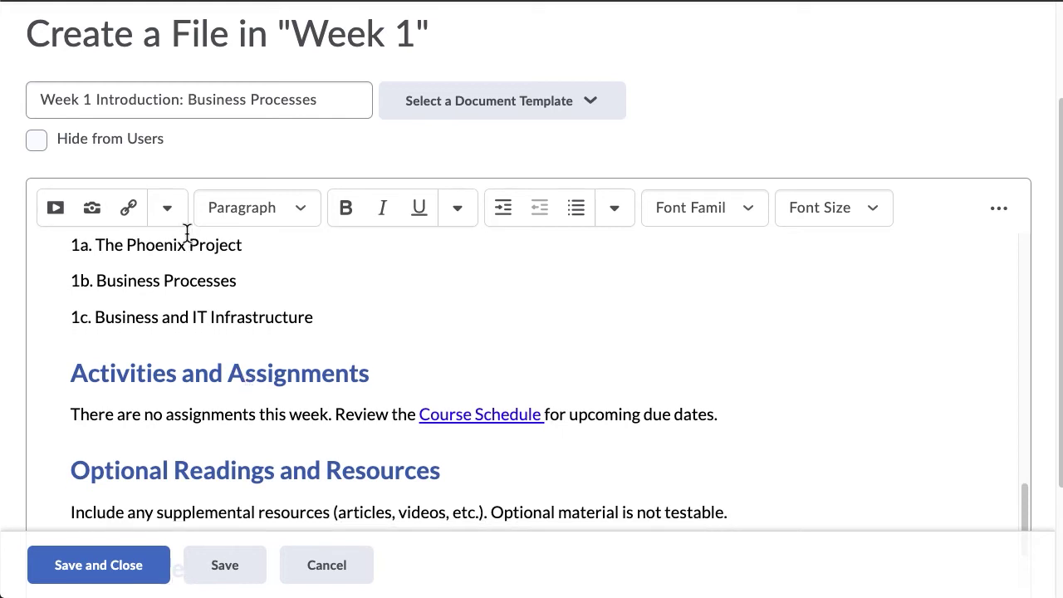
click(130, 209)
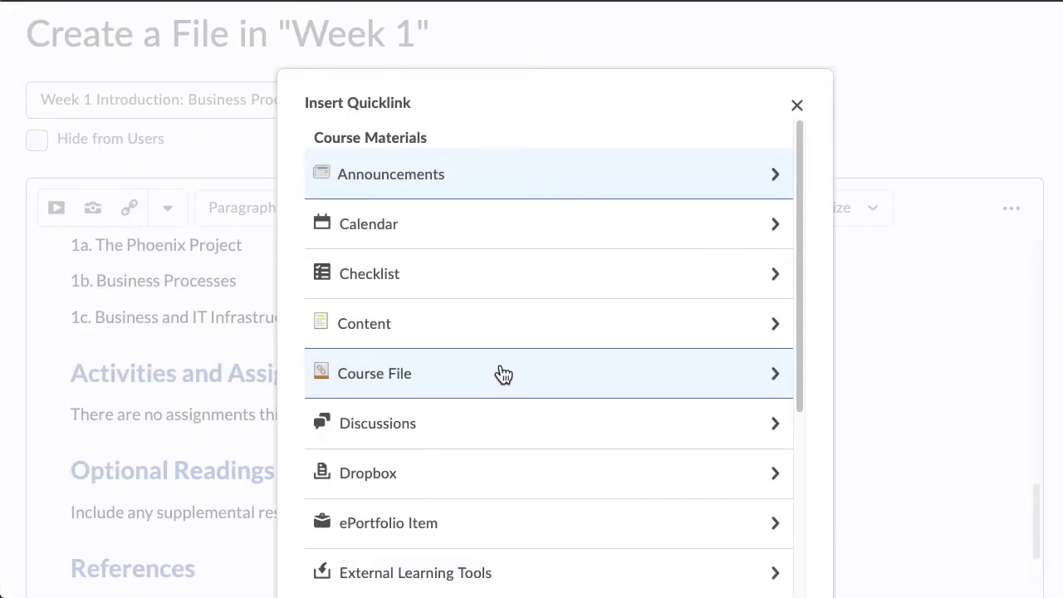
scroll(498, 372, down, 5)
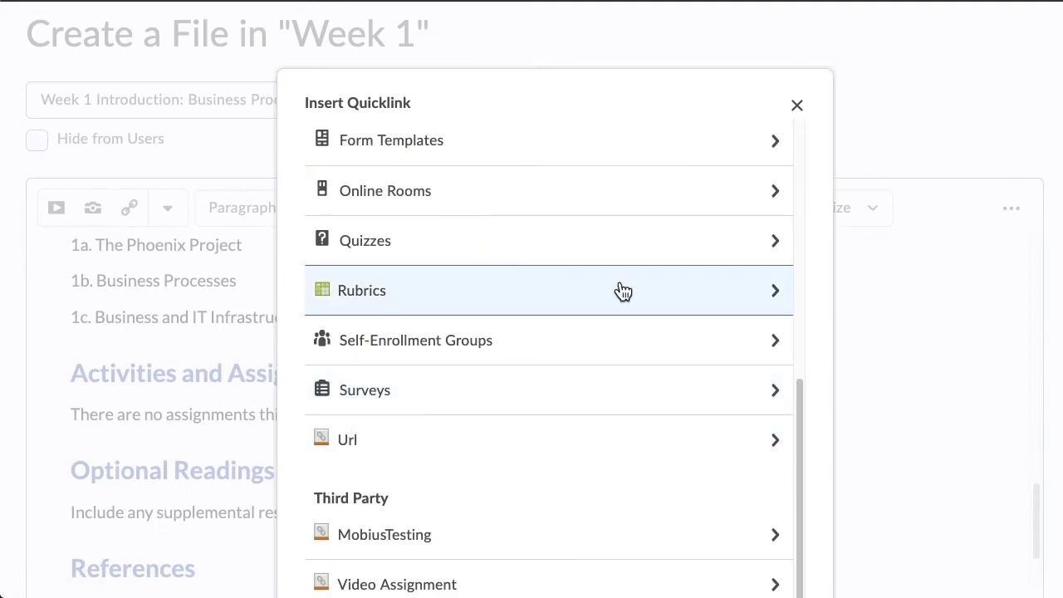
click(799, 107)
scroll(423, 423, down, 1)
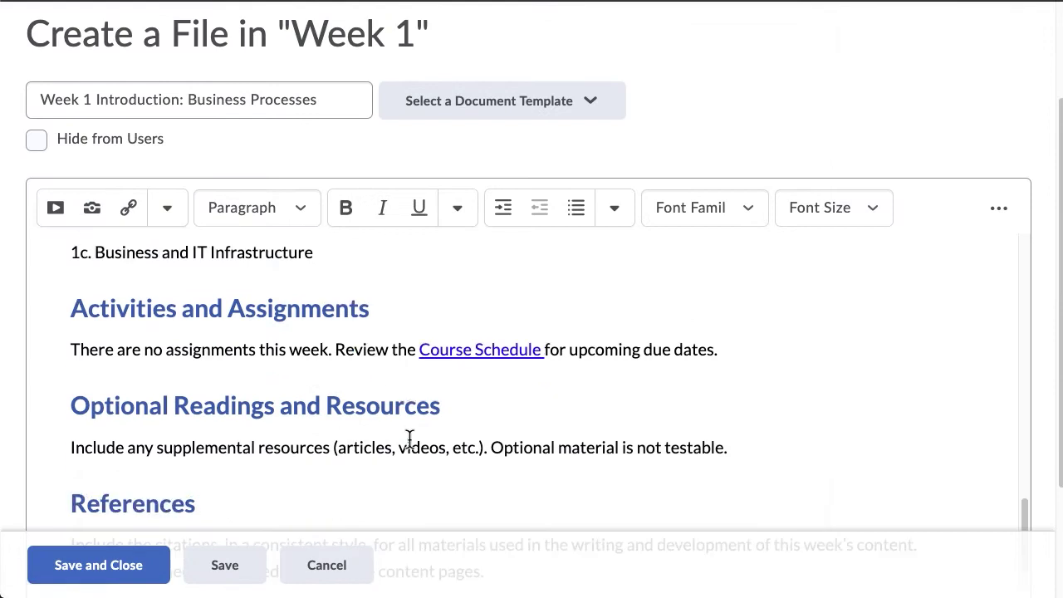
Step: Replace the Optional Readings and Resources section with the text 'Digging Deeper (optional)'
triple_click(490, 440)
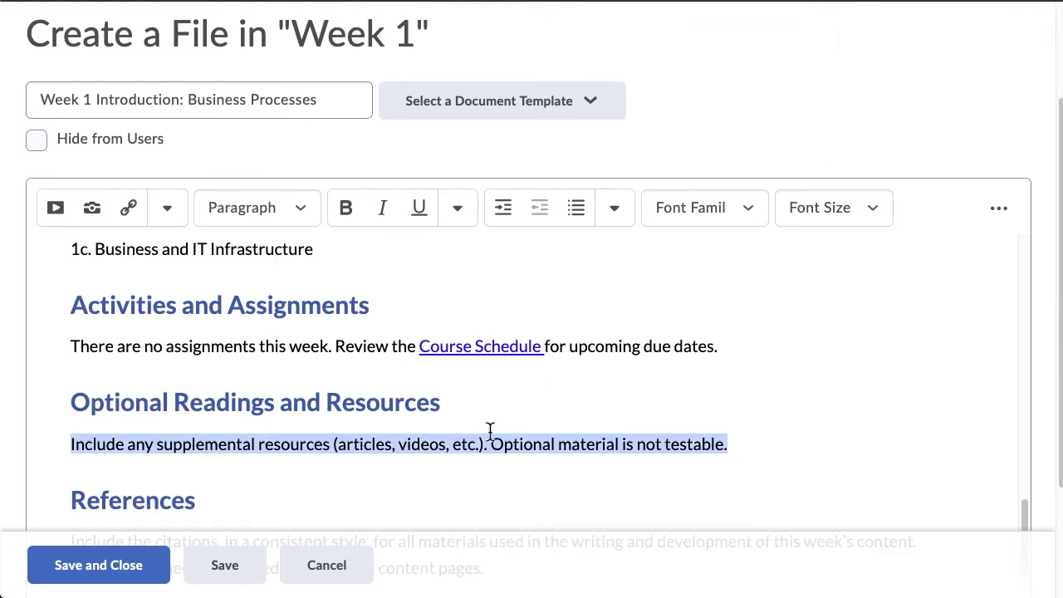
shift+click(52, 402)
key(BackSpace)
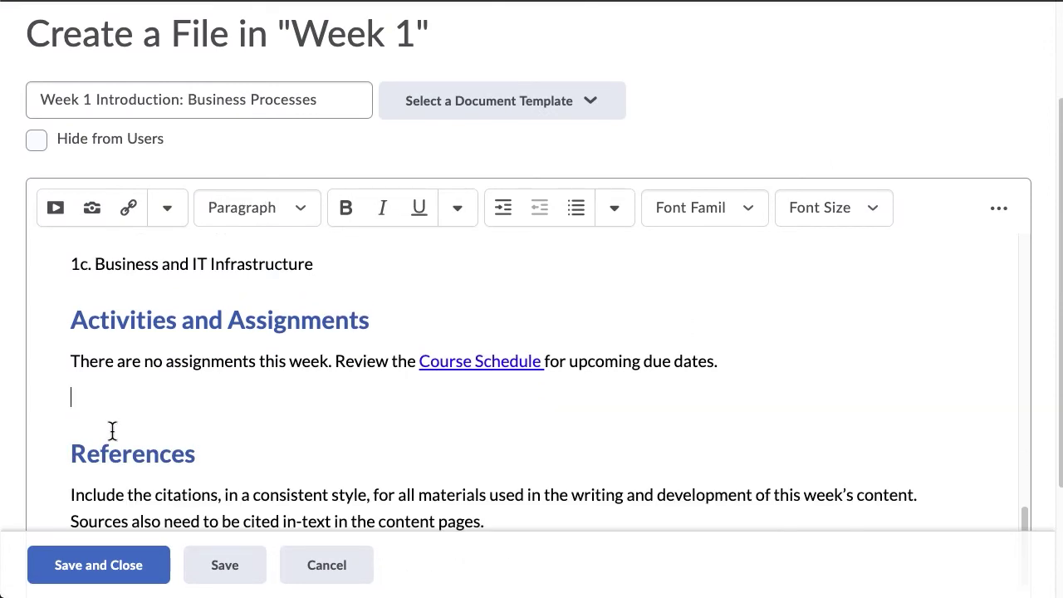
text(Digging)
text( Deeper (optional)
Step: Make 'Digging Deeper (optional)' a Heading 2, add an empty line below, and save the page
drag(285, 396, 52, 394)
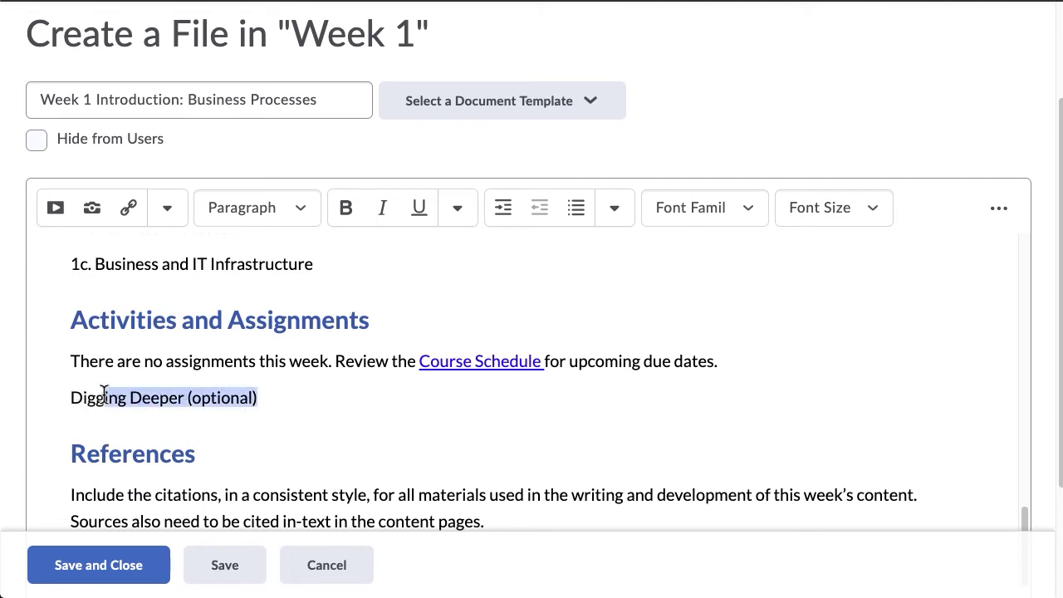
click(269, 207)
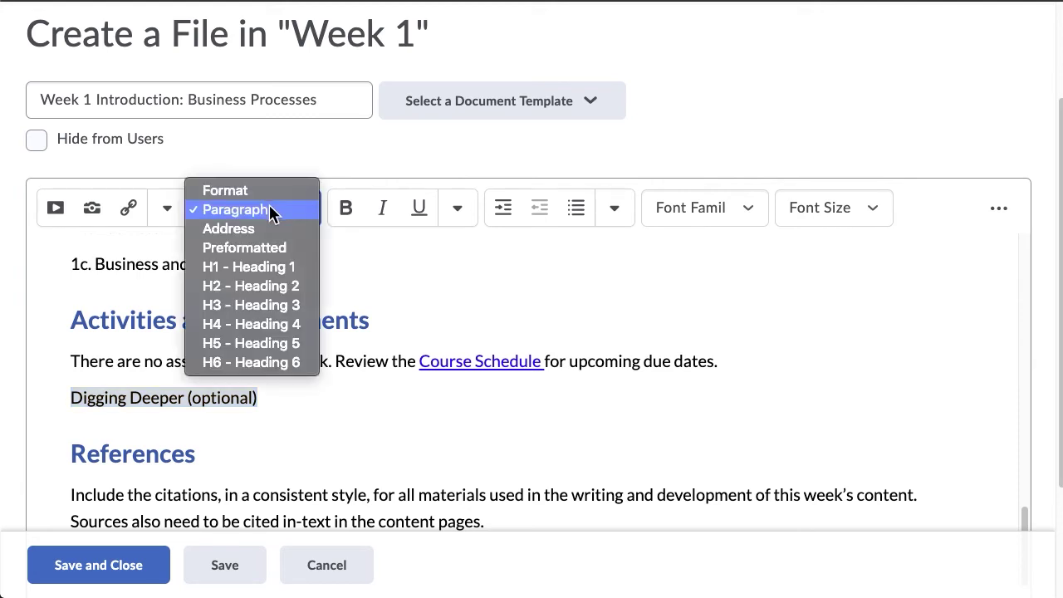
click(275, 285)
click(413, 416)
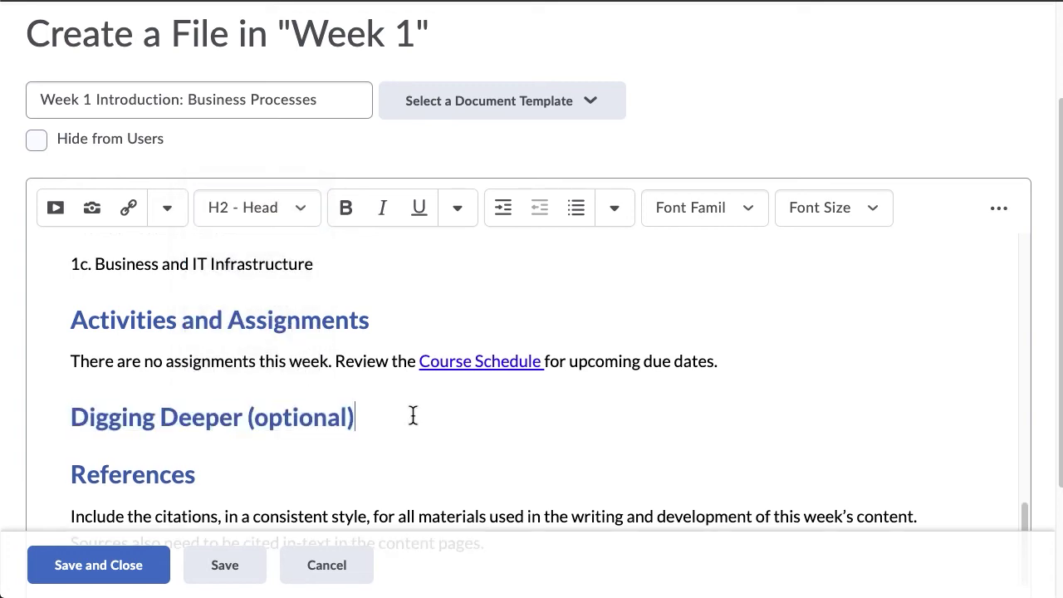
key(Return)
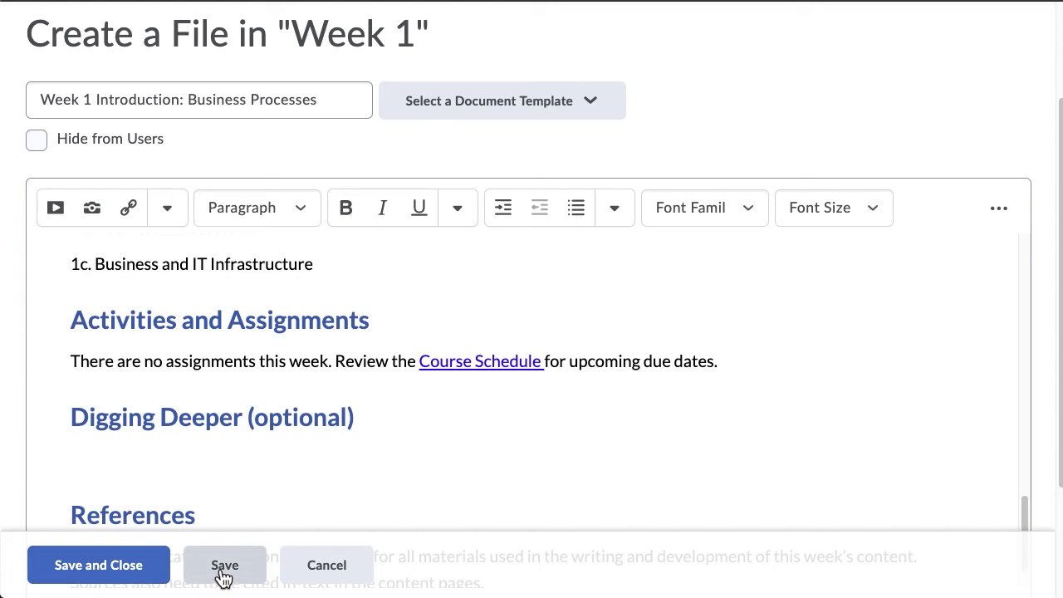
click(75, 564)
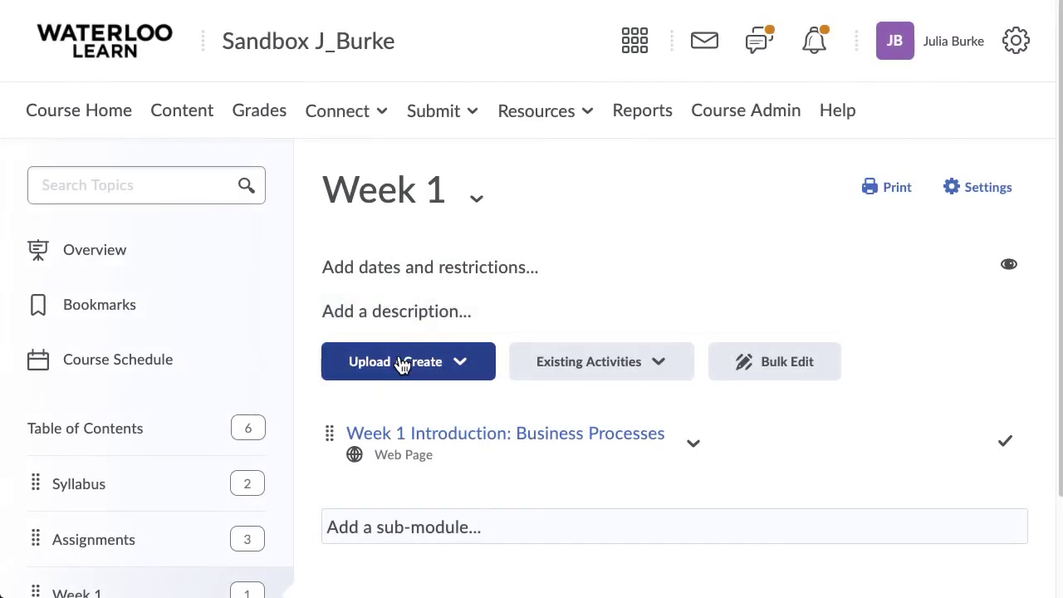
Step: Create another Week 1 file filled with the 01-basic-page template
click(402, 365)
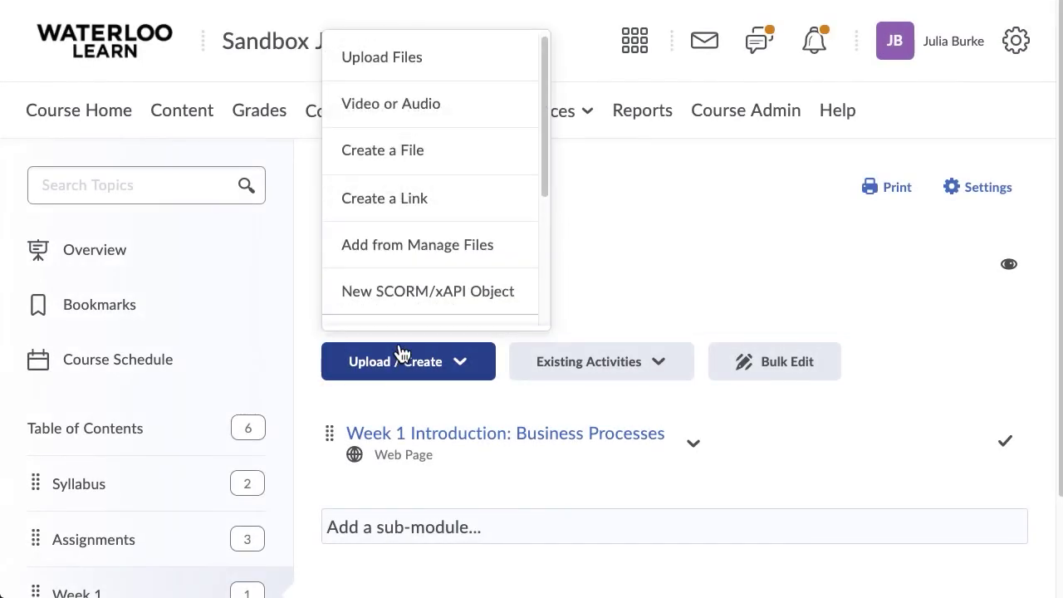
click(400, 154)
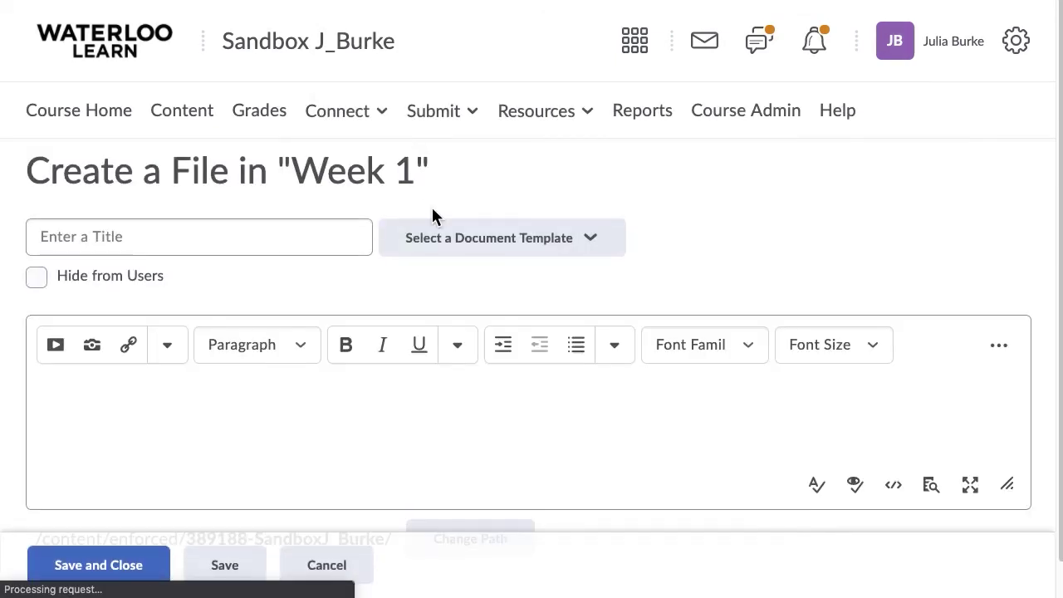
click(457, 247)
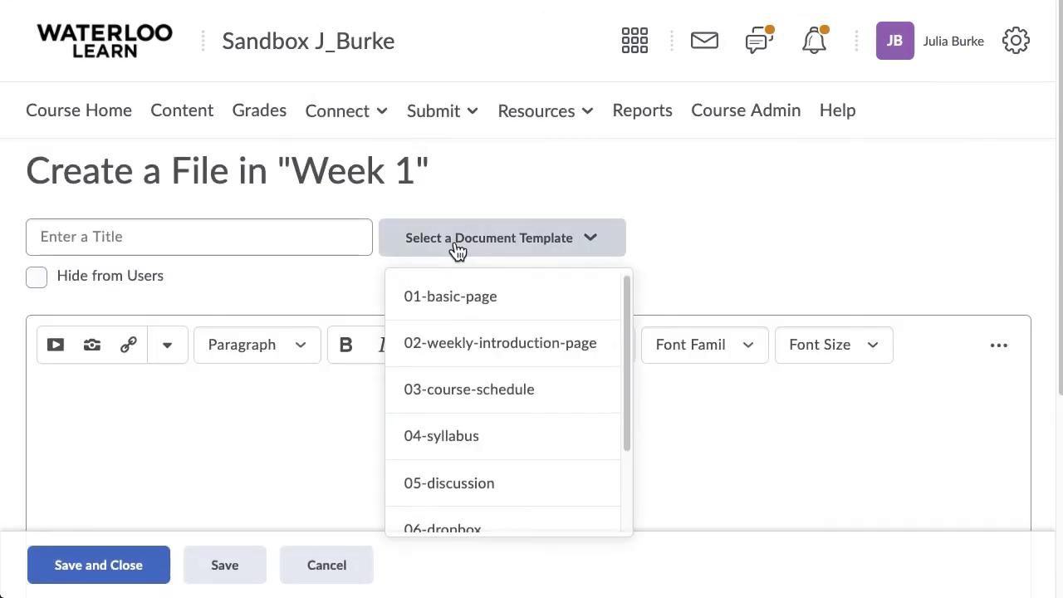
click(470, 297)
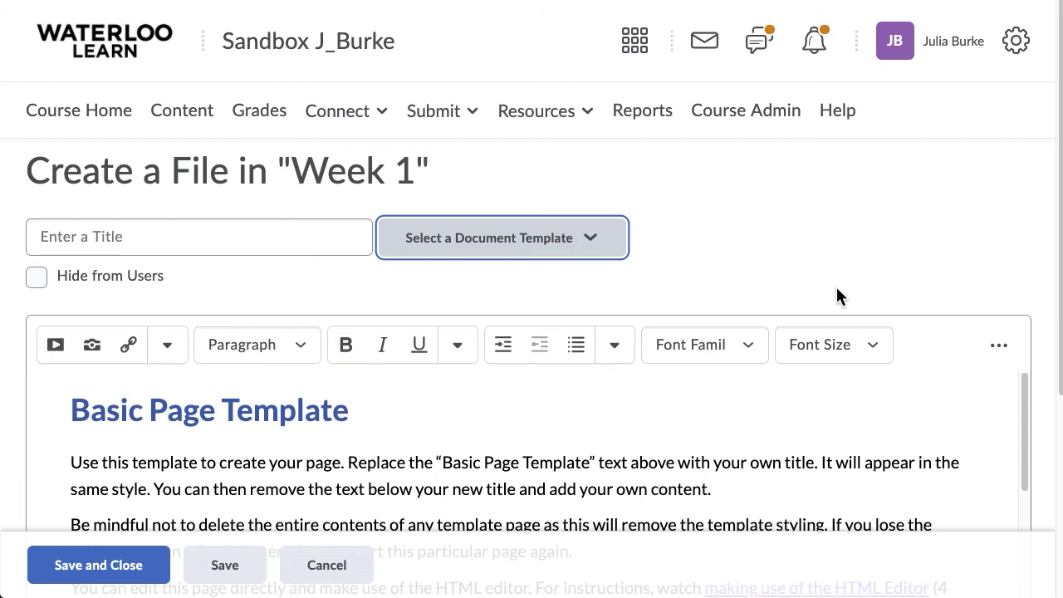
scroll(834, 297, down, 5)
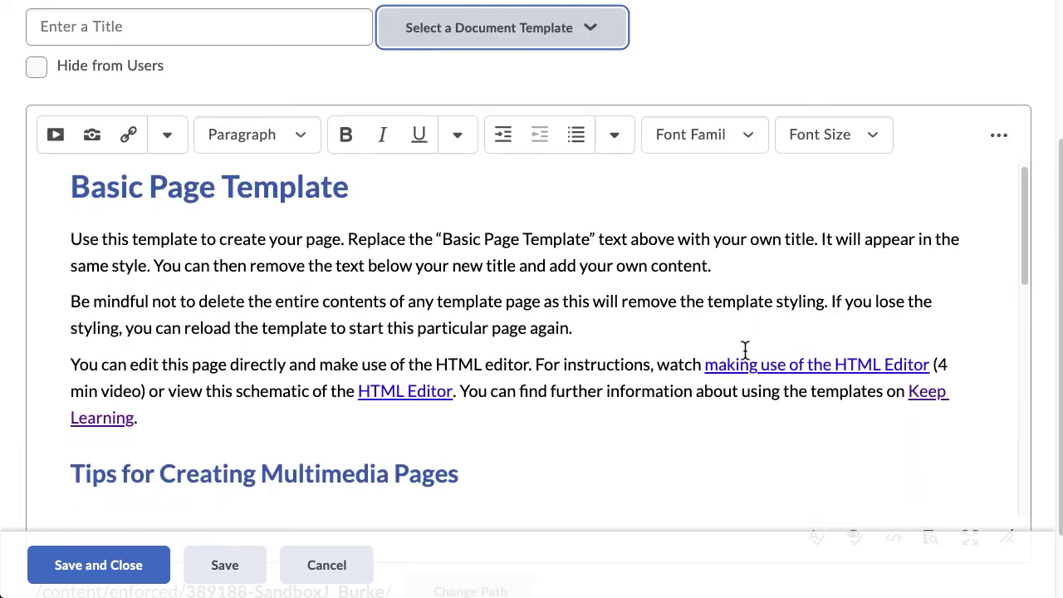
scroll(459, 425, down, 2)
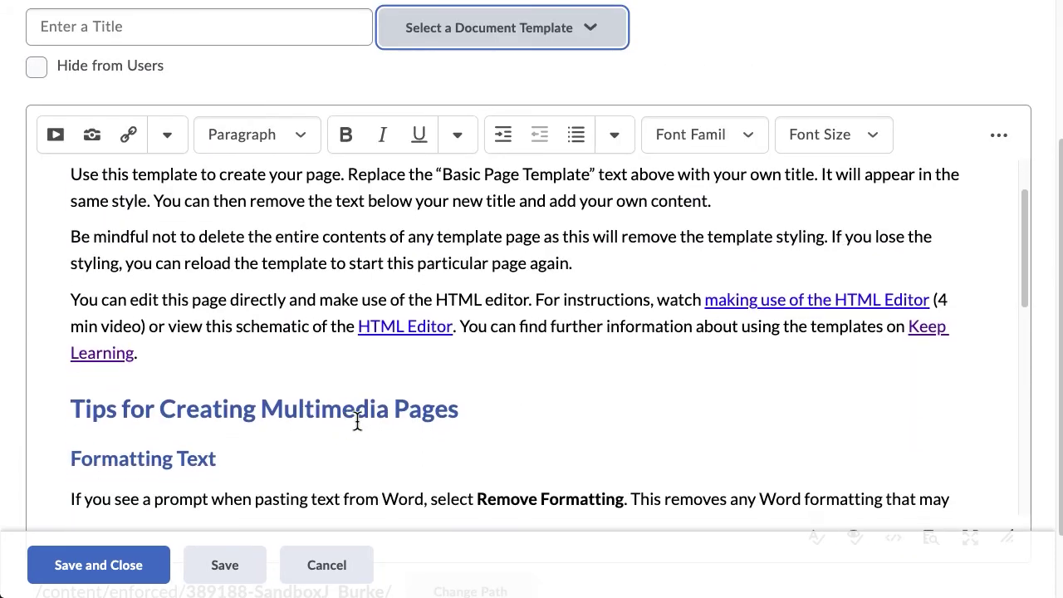